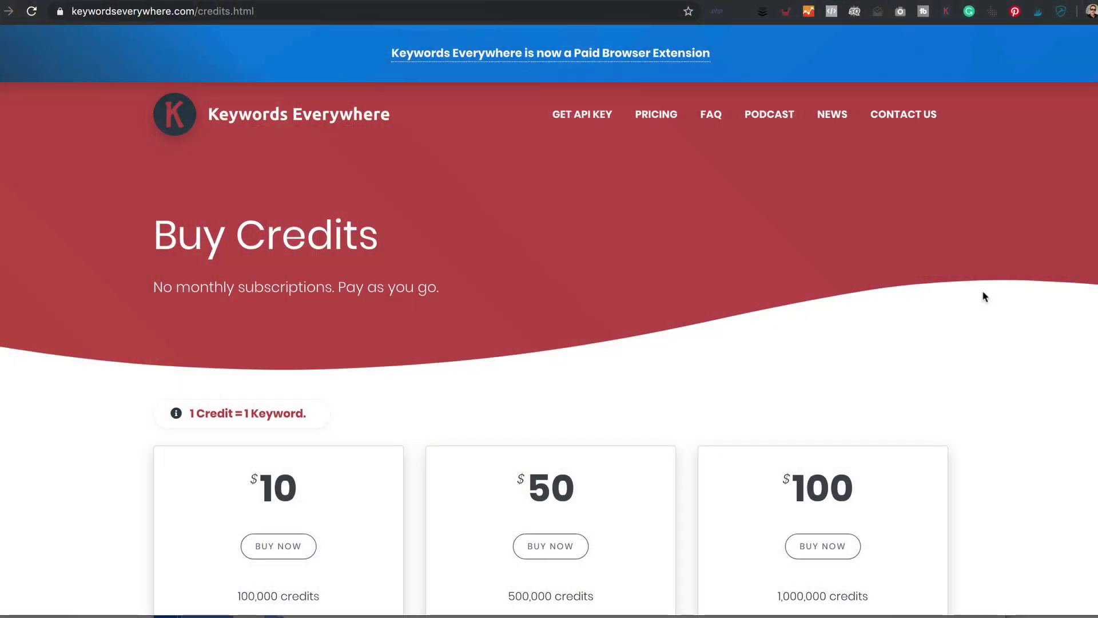
Scroll through the Keywords Everywhere credit price packs
{"action": "scroll", "coordinate": [984, 293], "scroll_direction": "down", "scroll_amount": 5}
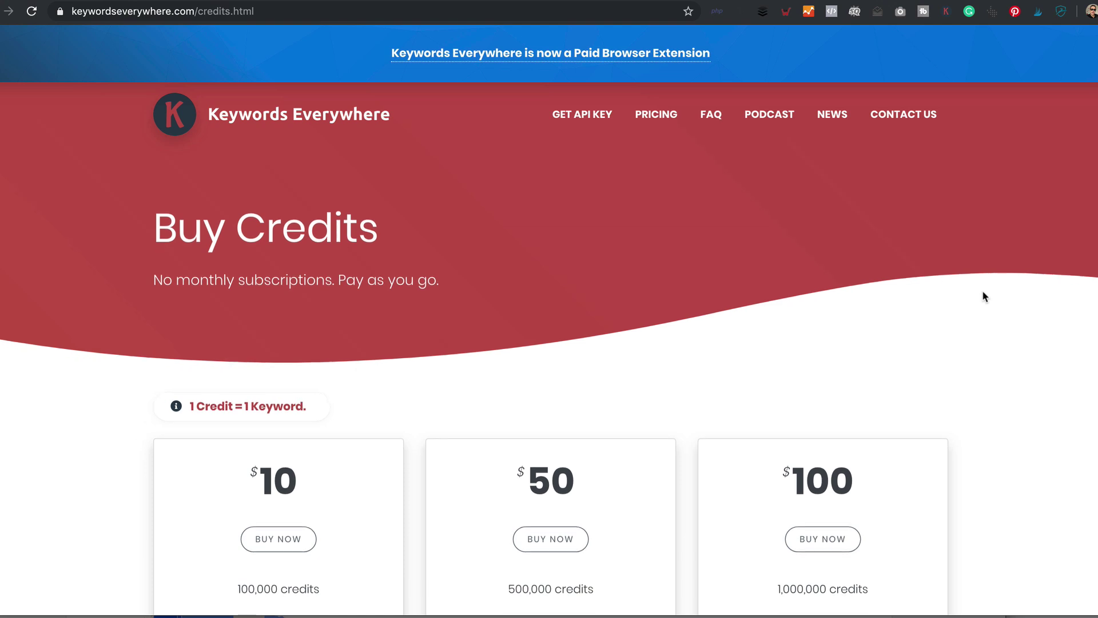
{"action": "scroll", "coordinate": [983, 292], "scroll_direction": "down", "scroll_amount": 1}
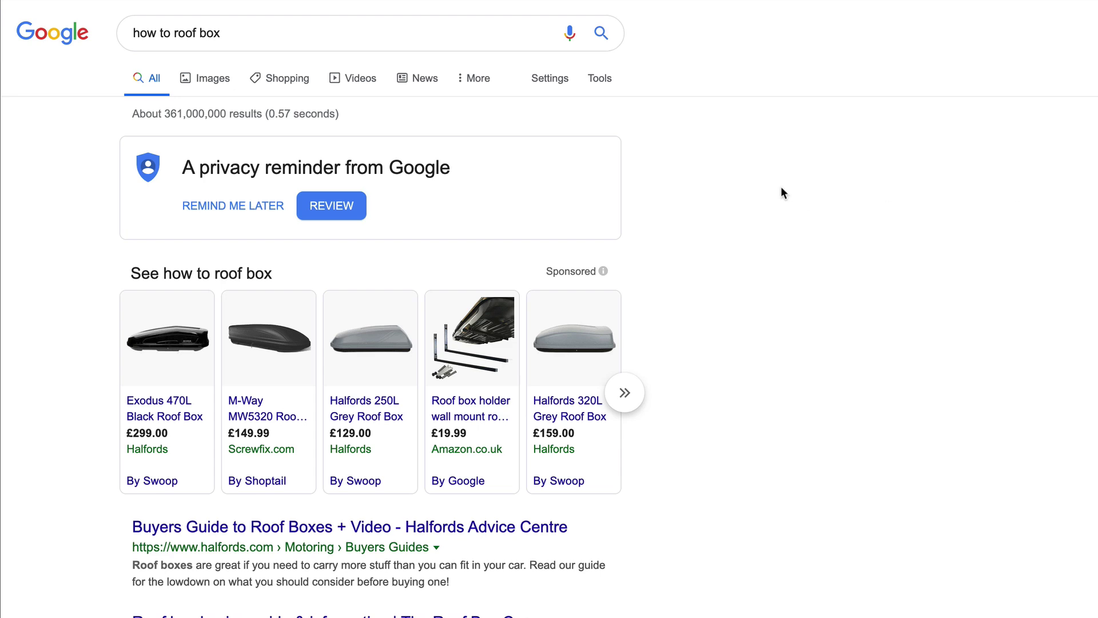
Expand People also ask answers on overhang, roof bar fit, Thule waterproofing and best cargo box
{"action": "scroll", "coordinate": [782, 192], "scroll_direction": "down", "scroll_amount": 5}
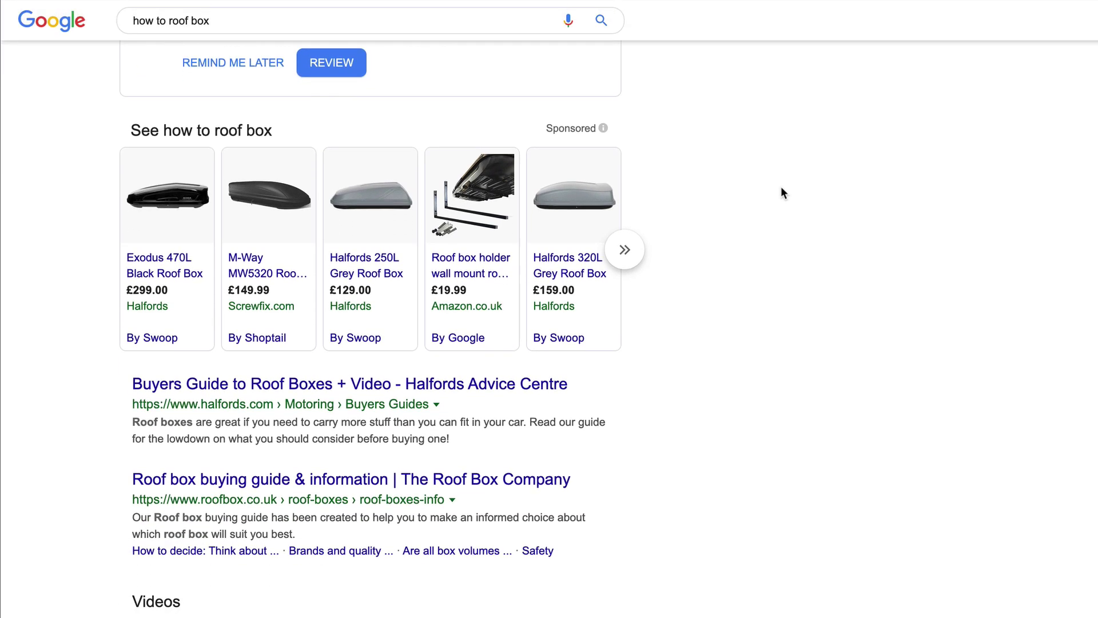
{"action": "scroll", "coordinate": [782, 192], "scroll_direction": "down", "scroll_amount": 10}
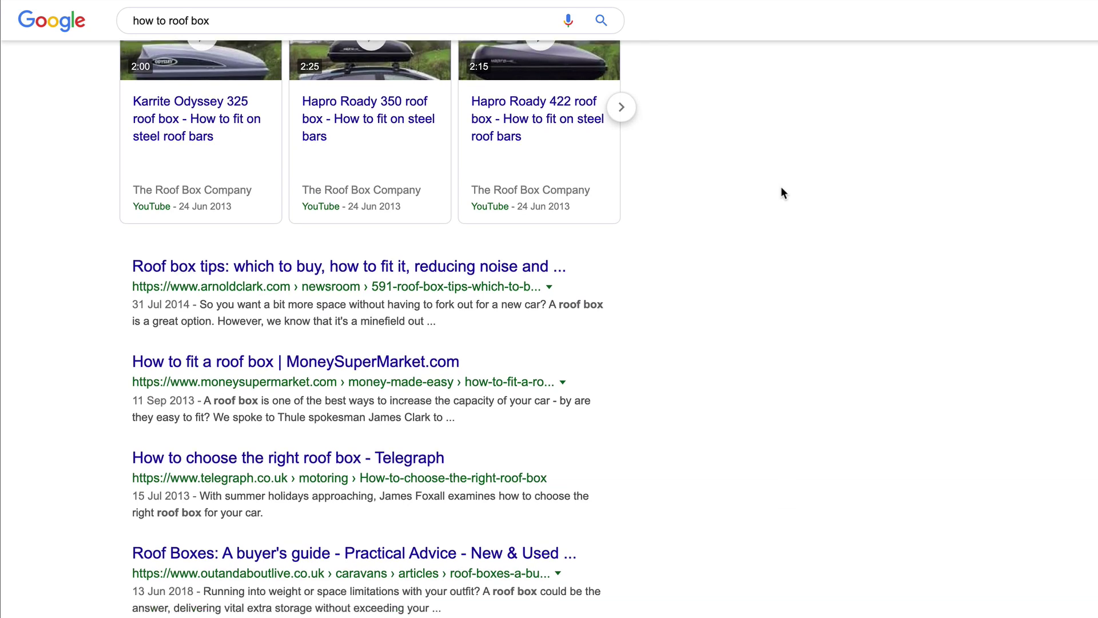
{"action": "scroll", "coordinate": [783, 192], "scroll_direction": "down", "scroll_amount": 6}
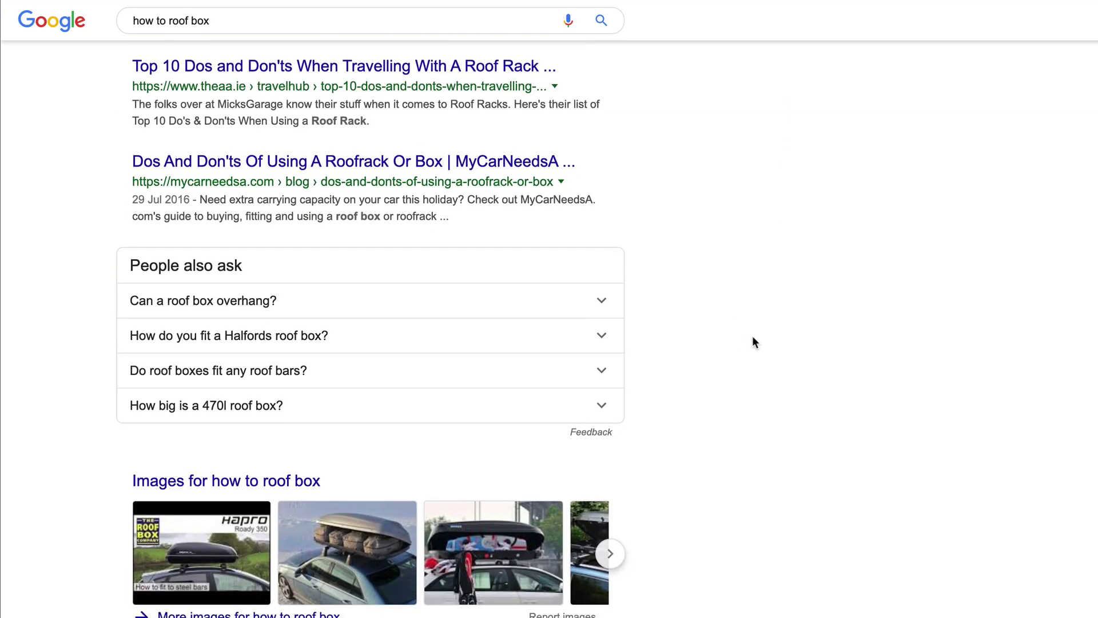
{"action": "left_click", "coordinate": [595, 302]}
{"action": "scroll", "coordinate": [595, 307], "scroll_direction": "down", "scroll_amount": 3}
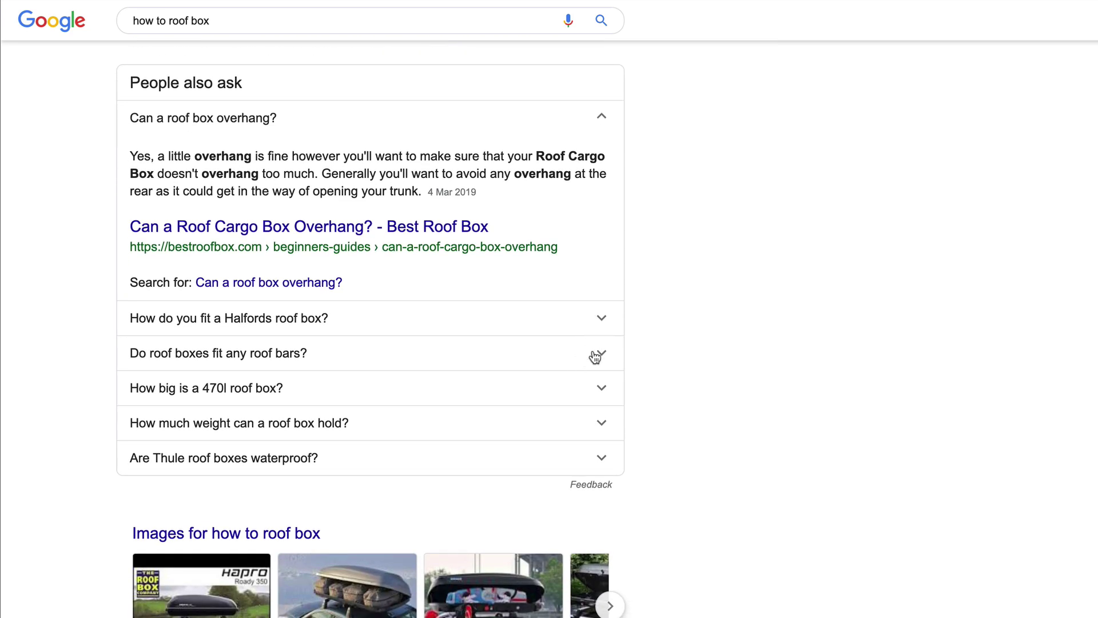
{"action": "left_click", "coordinate": [596, 356]}
{"action": "scroll", "coordinate": [599, 355], "scroll_direction": "down", "scroll_amount": 5}
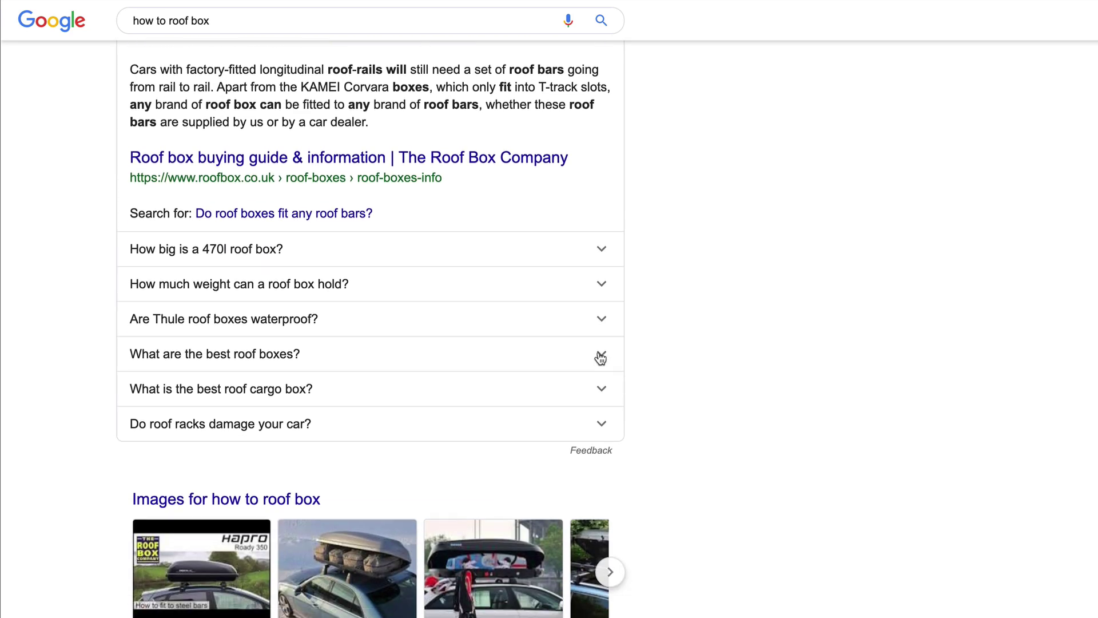
{"action": "left_click", "coordinate": [597, 319]}
{"action": "scroll", "coordinate": [597, 319], "scroll_direction": "down", "scroll_amount": 2}
{"action": "scroll", "coordinate": [596, 319], "scroll_direction": "down", "scroll_amount": 1}
{"action": "left_click", "coordinate": [598, 472]}
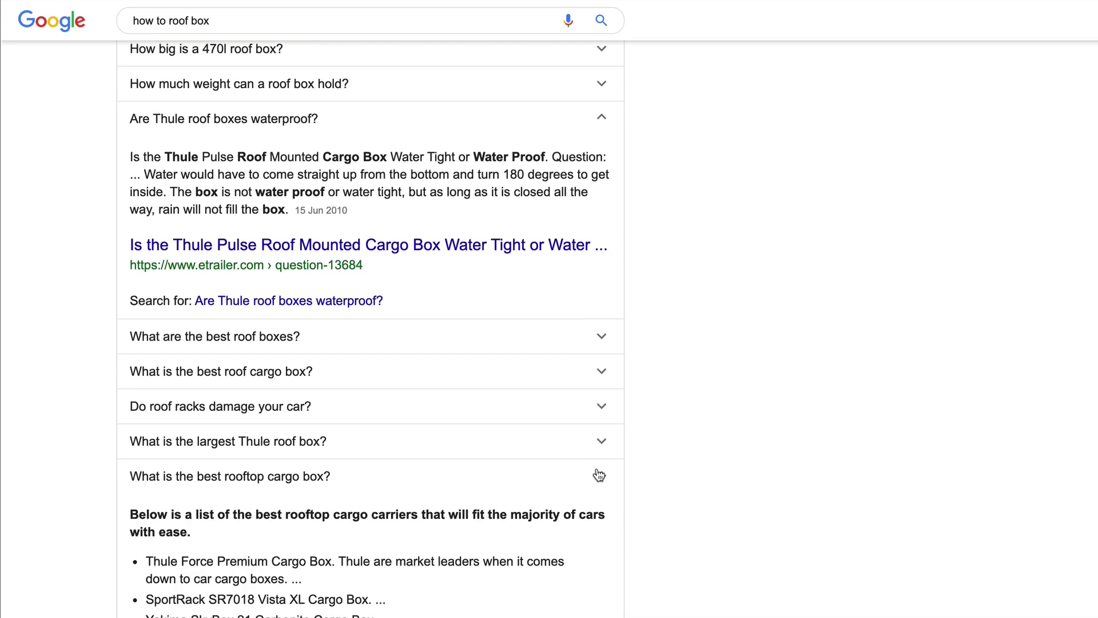
Expand answers on the largest Thule box, roof box uses, crossbars and roof rack effects
{"action": "scroll", "coordinate": [598, 473], "scroll_direction": "down", "scroll_amount": 2}
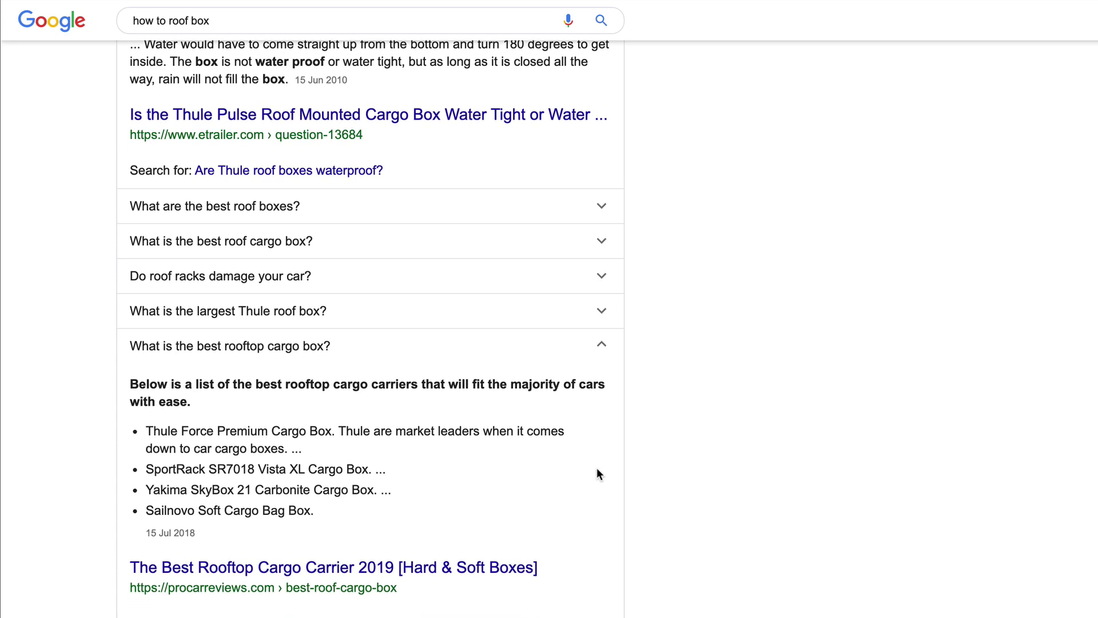
{"action": "left_click", "coordinate": [603, 311]}
{"action": "scroll", "coordinate": [601, 330], "scroll_direction": "down", "scroll_amount": 1}
{"action": "scroll", "coordinate": [601, 326], "scroll_direction": "down", "scroll_amount": 6}
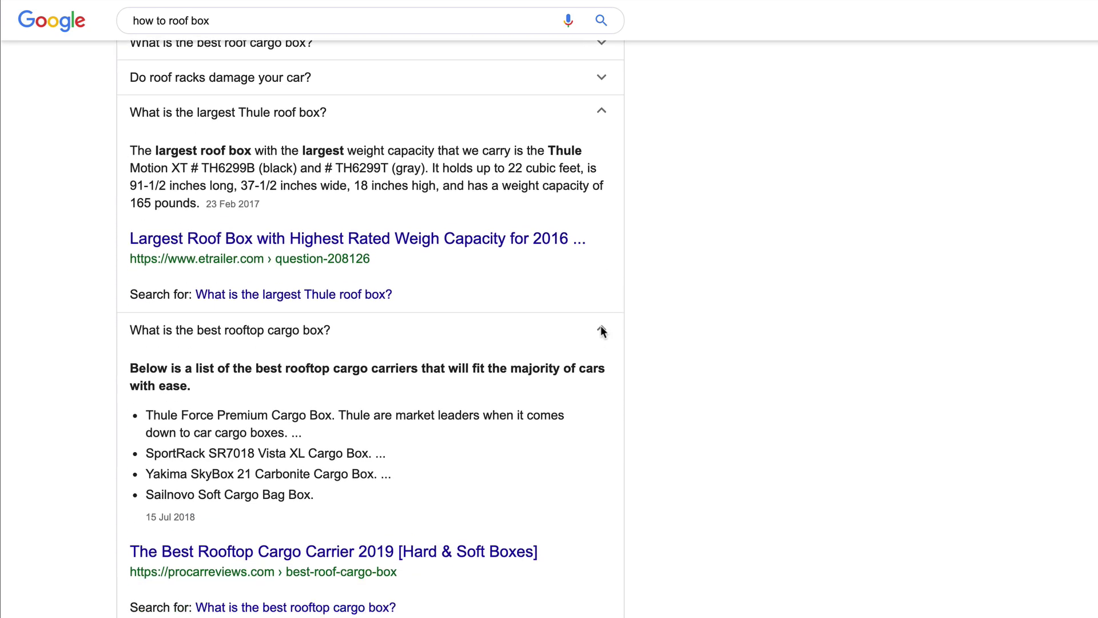
{"action": "left_click", "coordinate": [588, 583]}
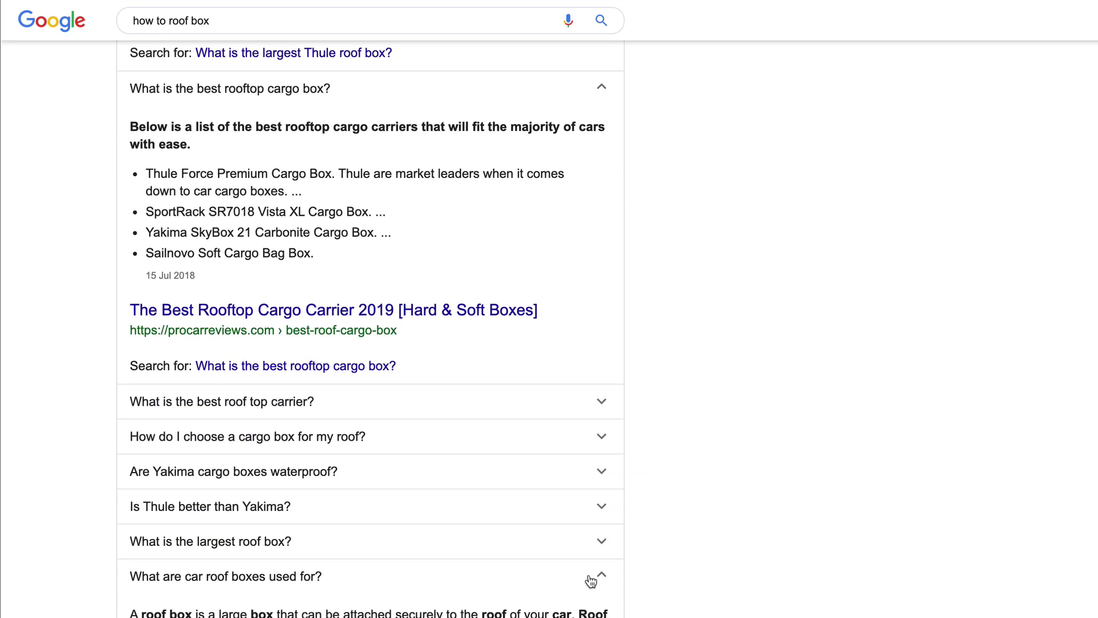
{"action": "scroll", "coordinate": [592, 575], "scroll_direction": "down", "scroll_amount": 4}
{"action": "scroll", "coordinate": [598, 575], "scroll_direction": "down", "scroll_amount": 2}
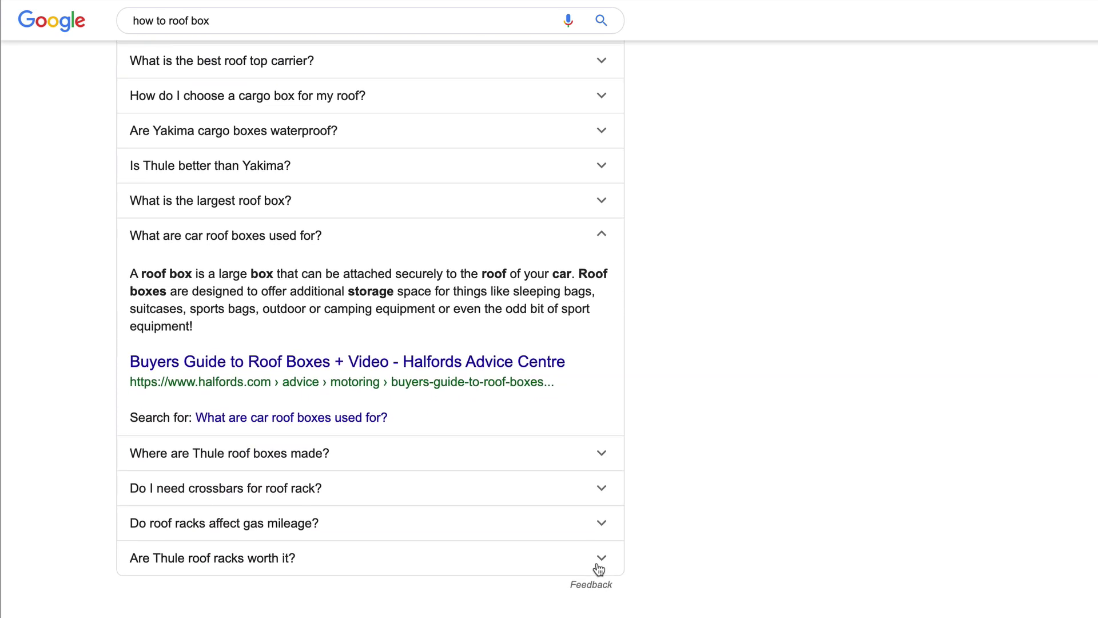
{"action": "left_click", "coordinate": [600, 487]}
{"action": "scroll", "coordinate": [600, 490], "scroll_direction": "down", "scroll_amount": 1}
{"action": "scroll", "coordinate": [600, 486], "scroll_direction": "down", "scroll_amount": 3}
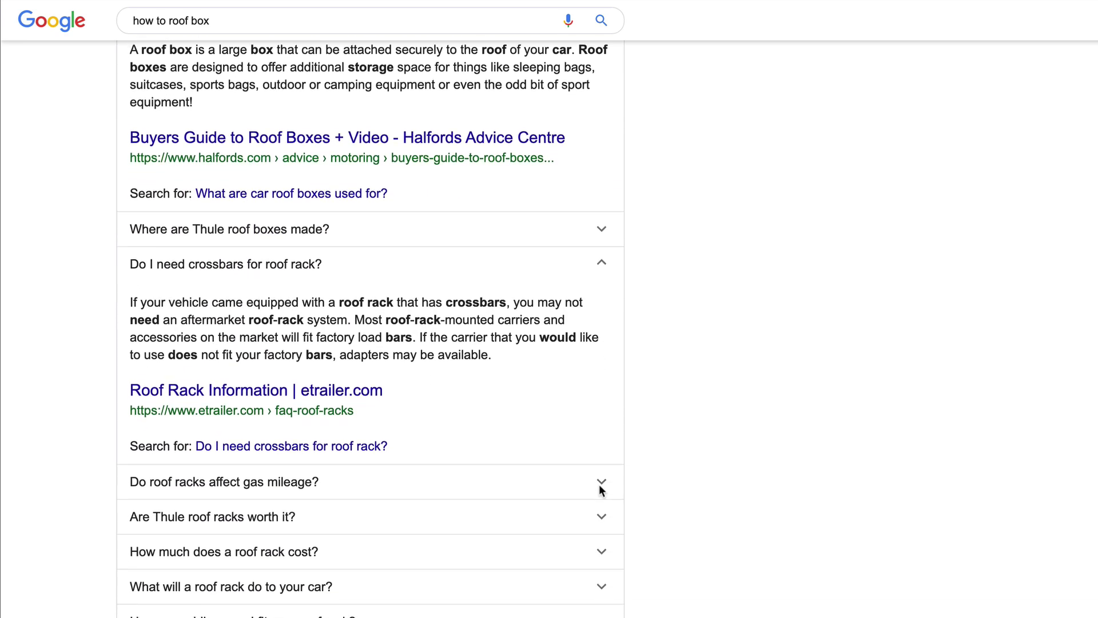
{"action": "left_click", "coordinate": [598, 532]}
{"action": "scroll", "coordinate": [630, 522], "scroll_direction": "down", "scroll_amount": 2}
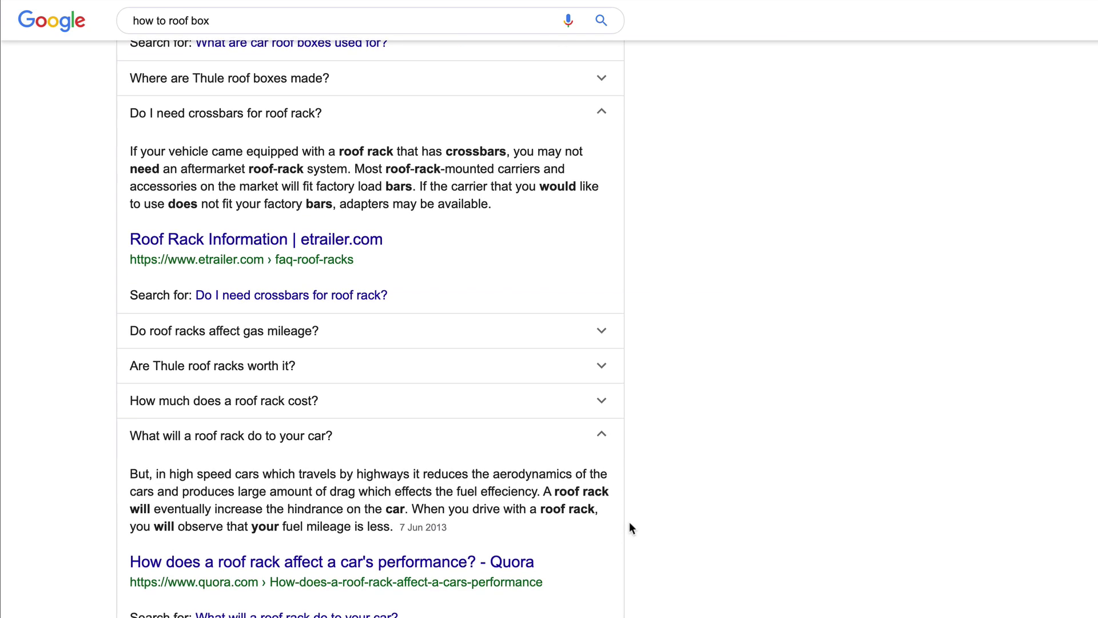
{"action": "scroll", "coordinate": [629, 522], "scroll_direction": "down", "scroll_amount": 10}
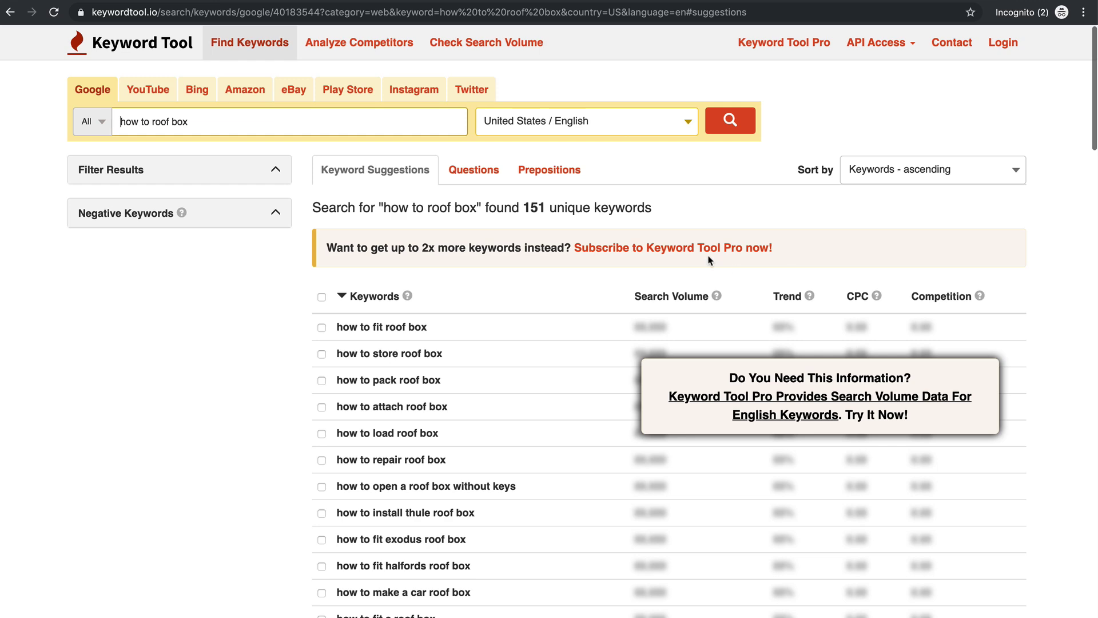
Browse the 151 Keyword Tool suggestions, then start Keyword Sheeter on 'how to roof box'
{"action": "scroll", "coordinate": [695, 295], "scroll_direction": "down", "scroll_amount": 5}
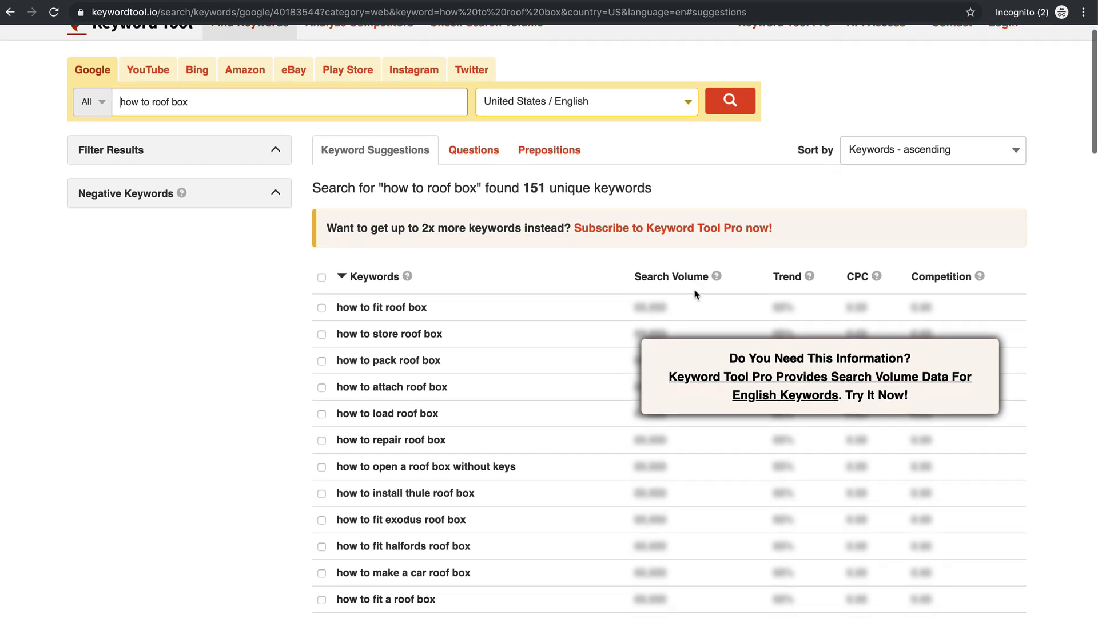
{"action": "scroll", "coordinate": [695, 293], "scroll_direction": "down", "scroll_amount": 8}
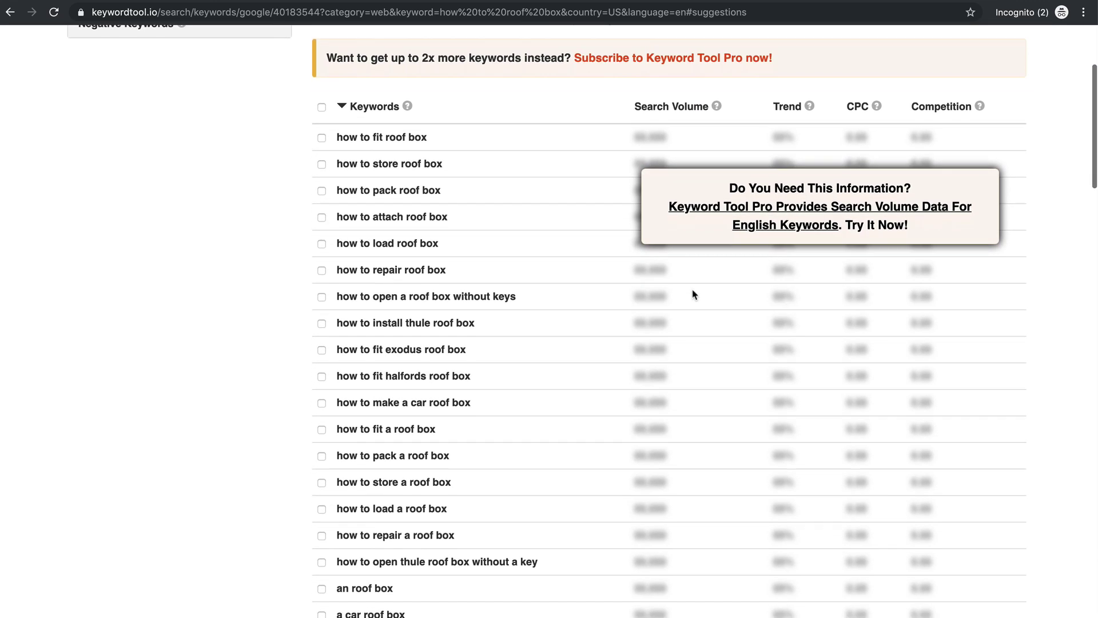
{"action": "scroll", "coordinate": [692, 294], "scroll_direction": "down", "scroll_amount": 8}
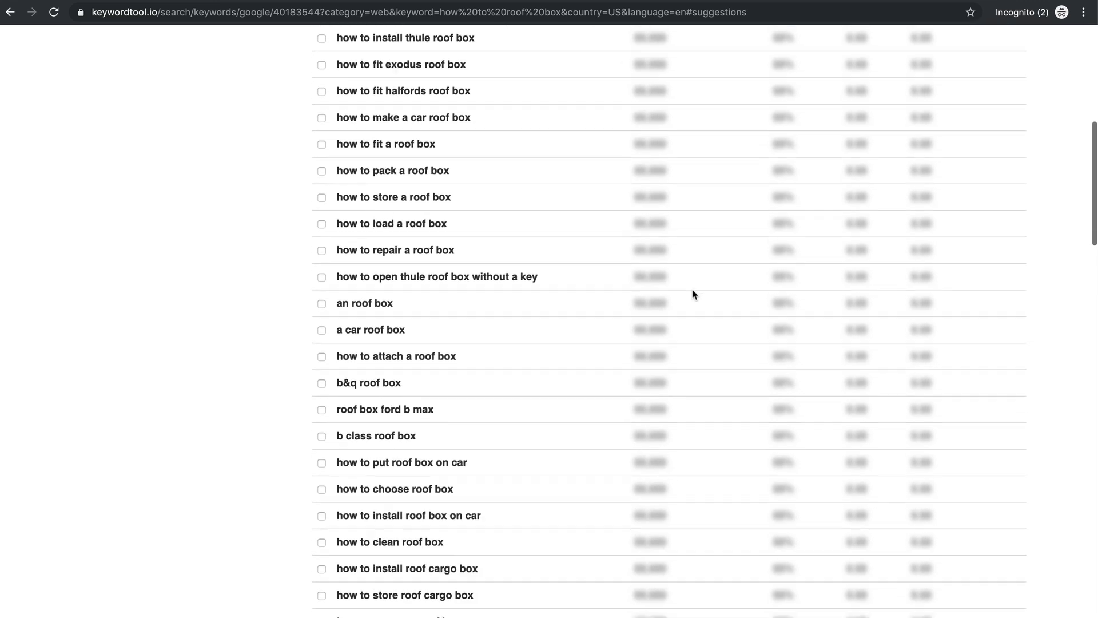
{"action": "scroll", "coordinate": [692, 294], "scroll_direction": "down", "scroll_amount": 7}
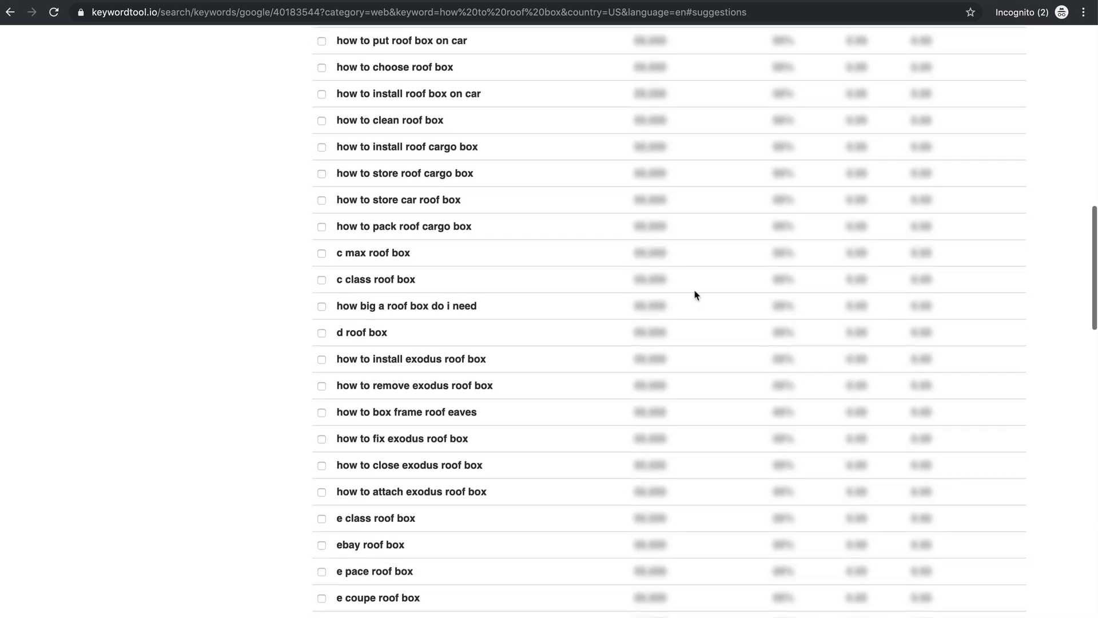
{"action": "scroll", "coordinate": [696, 294], "scroll_direction": "down", "scroll_amount": 5}
{"action": "scroll", "coordinate": [695, 295], "scroll_direction": "down", "scroll_amount": 3}
{"action": "scroll", "coordinate": [696, 294], "scroll_direction": "down", "scroll_amount": 1}
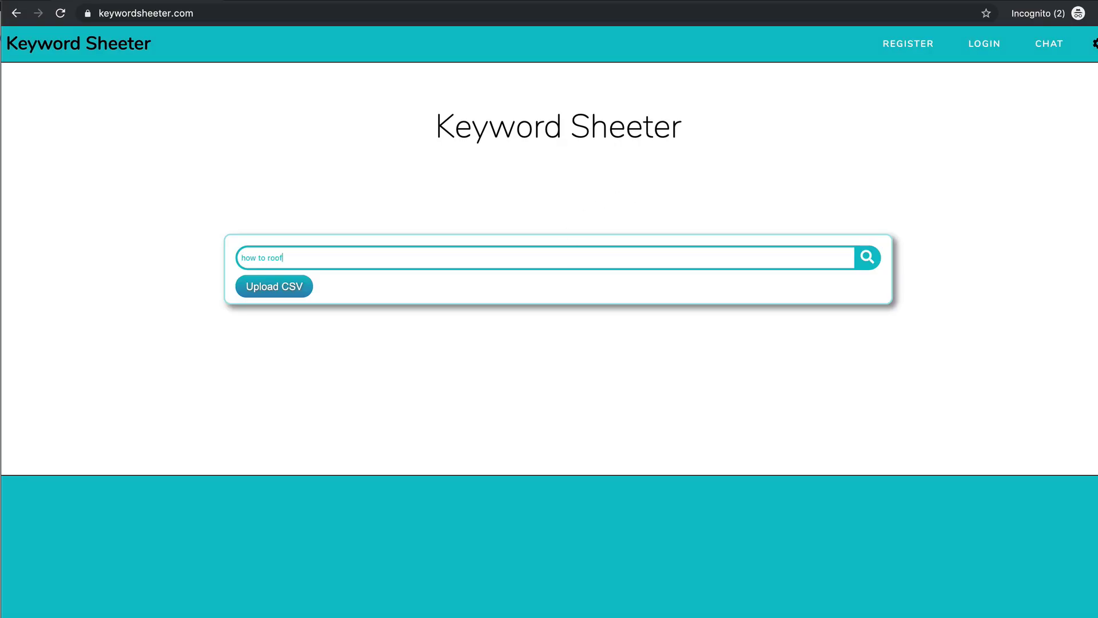
{"action": "key", "text": "Return"}
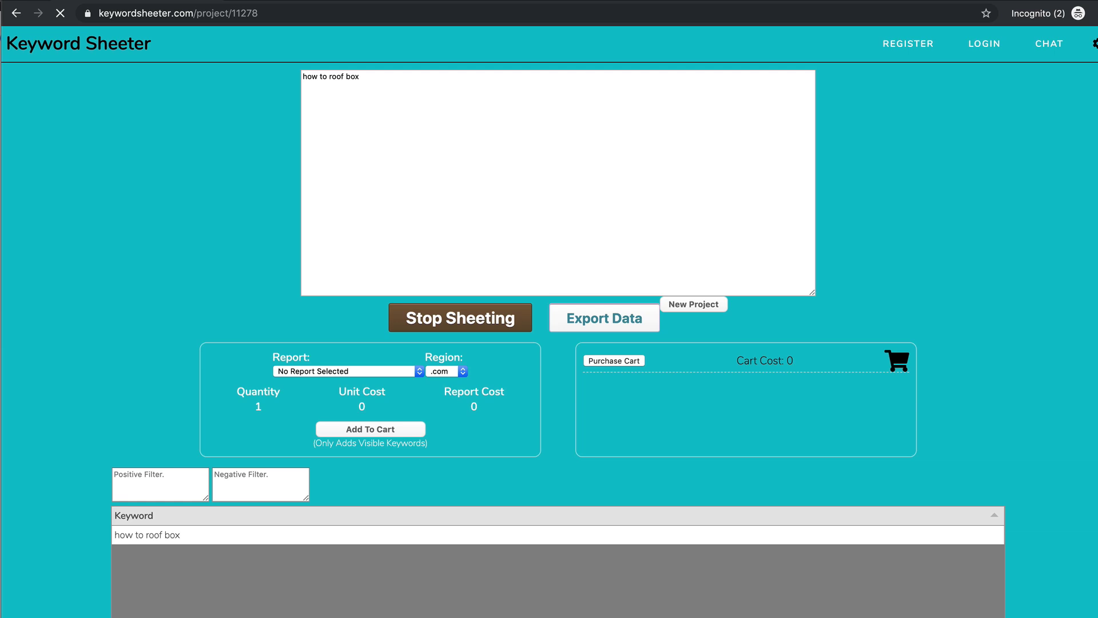